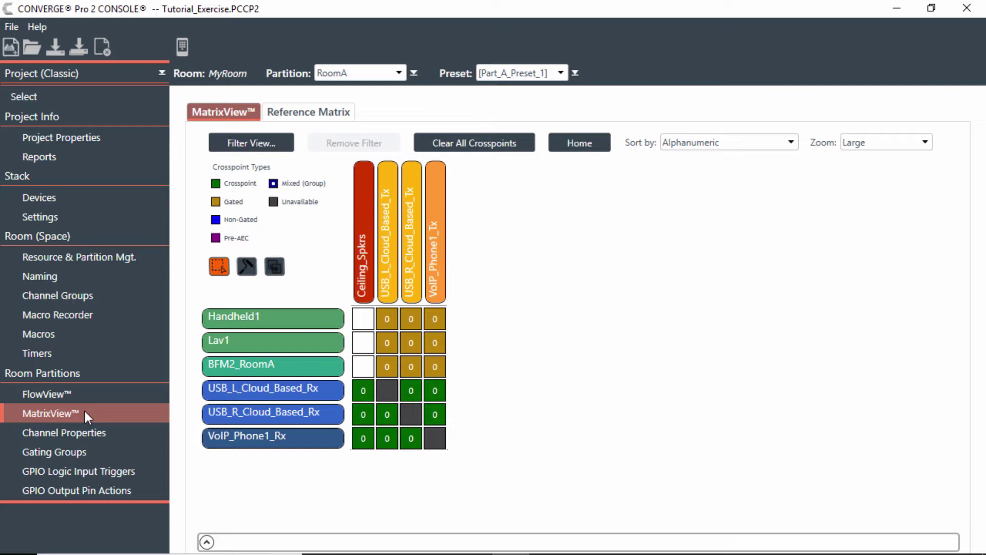
# - Switch RoomA from the crosspoint matrix to the FlowView™ routing diagram
pyautogui.click(63, 397)
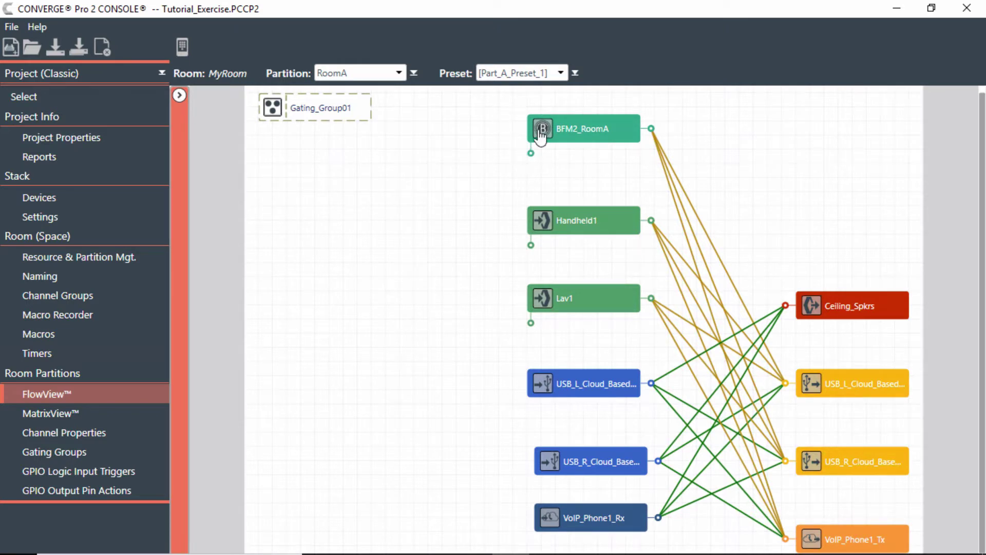
# - Move BFM2_RoomA left and stack Handheld1 and Lav1 directly beneath it
pyautogui.moveTo(537, 131); pyautogui.dragTo(437, 135)
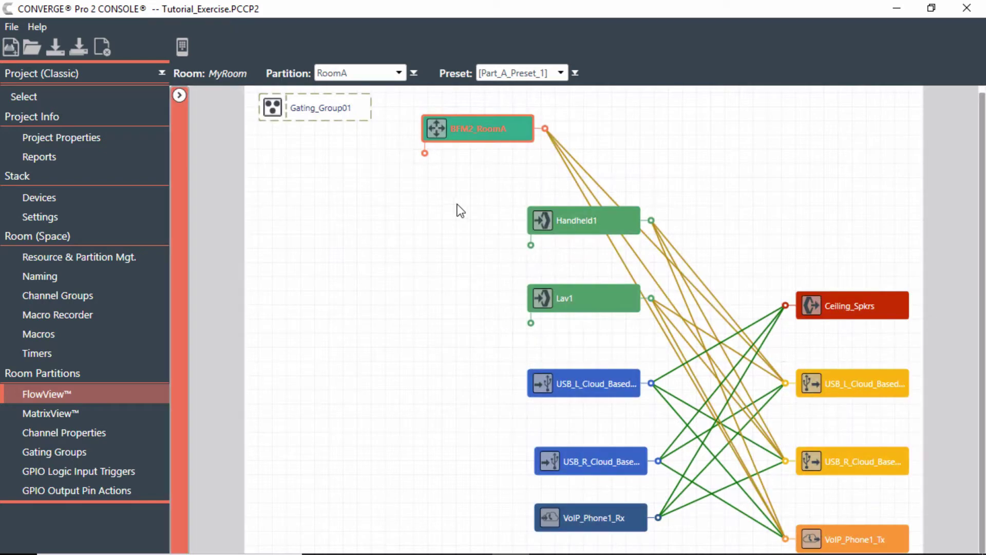
pyautogui.click(503, 191)
pyautogui.moveTo(502, 185); pyautogui.dragTo(668, 337)
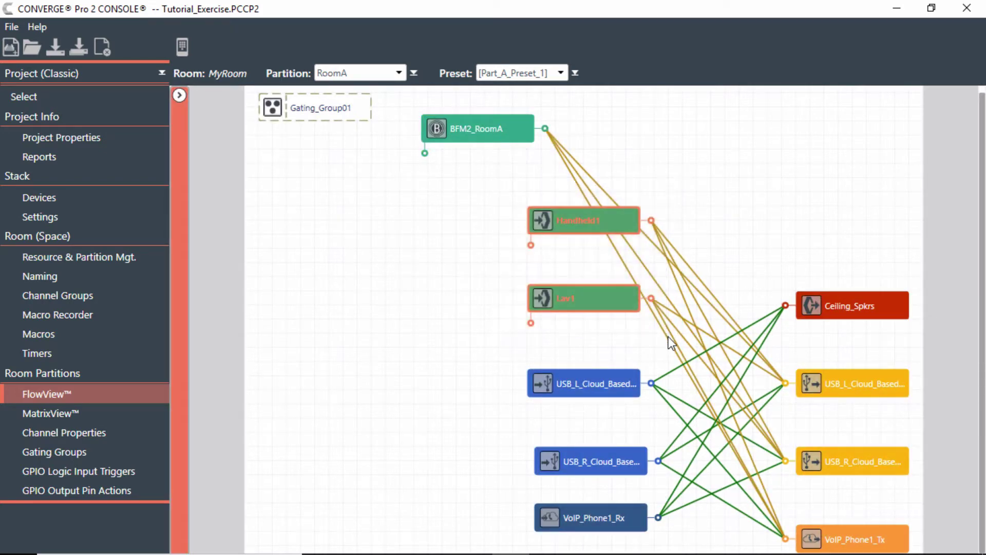
pyautogui.moveTo(537, 221); pyautogui.dragTo(439, 196)
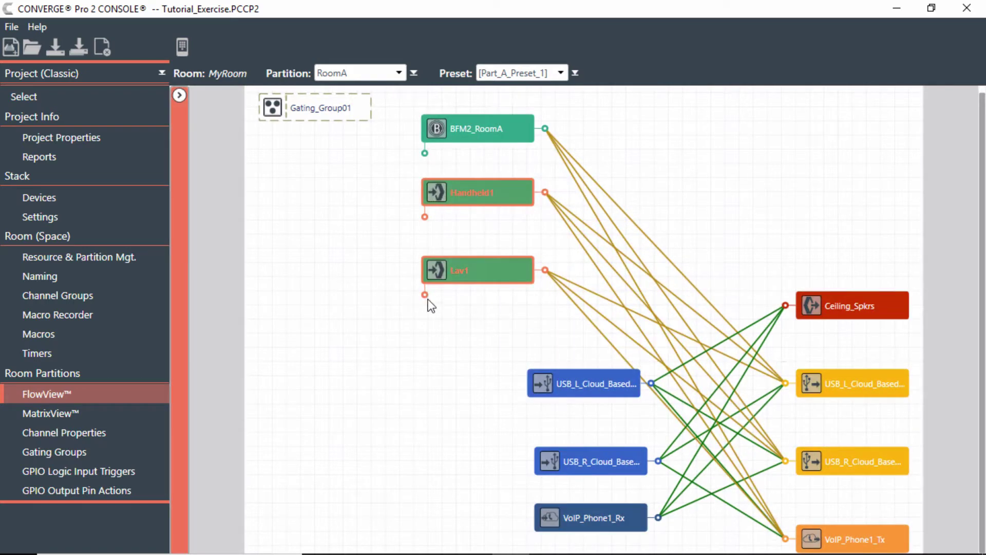
pyautogui.click(347, 315)
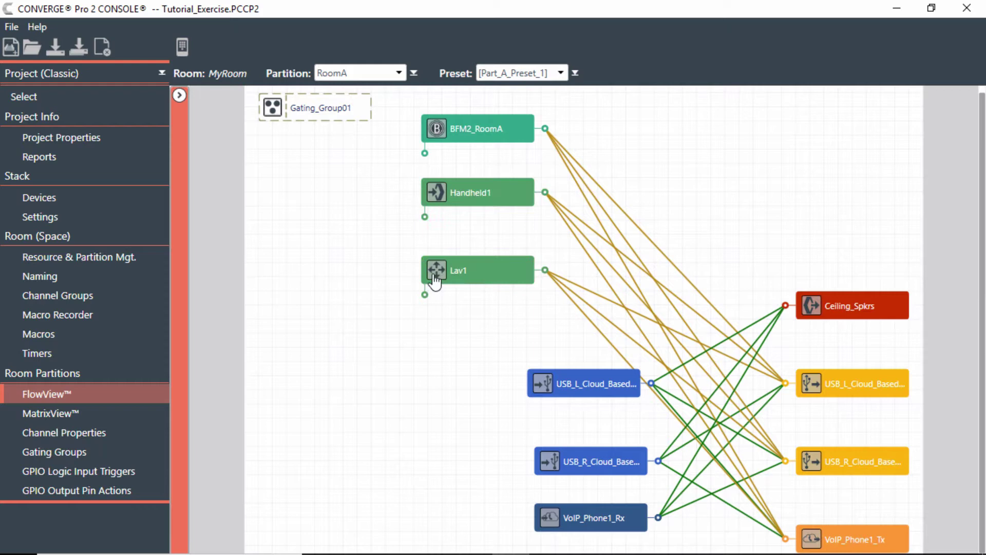
pyautogui.moveTo(437, 272); pyautogui.dragTo(439, 261)
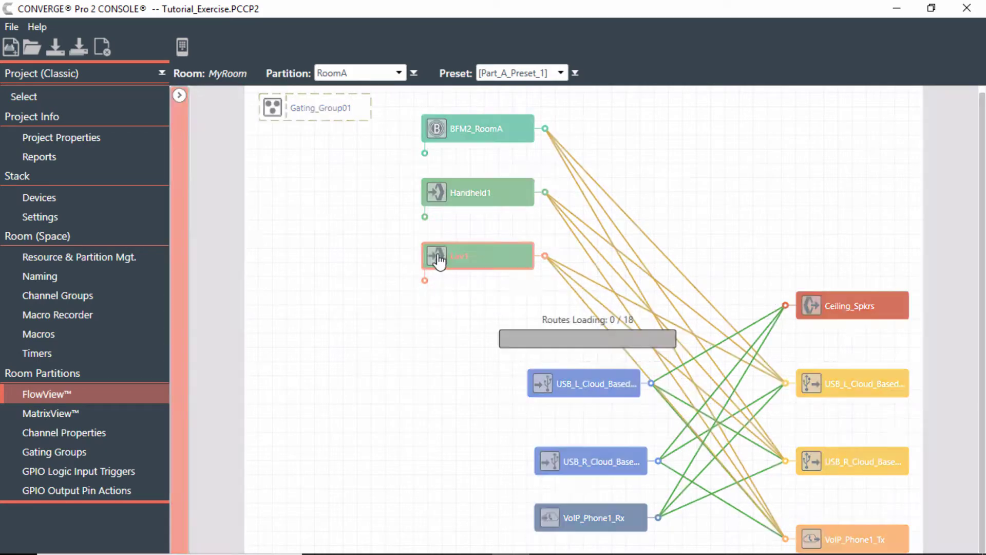
# - Stack USB_L_Cloud_Based_Rx, USB_R_Cloud_Based_Rx and VoIP_Phone1_Rx in a column on the left
pyautogui.click(541, 389)
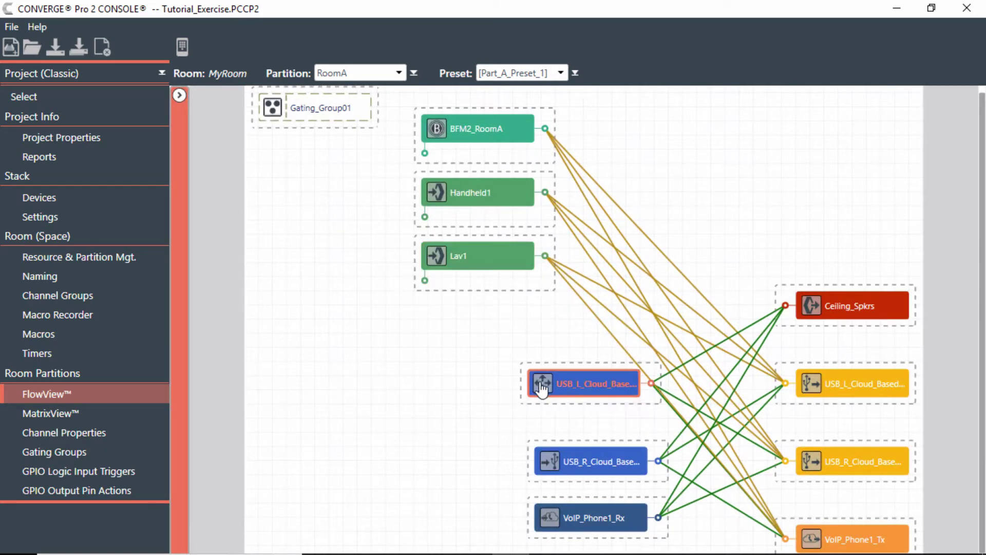
pyautogui.moveTo(541, 388); pyautogui.dragTo(353, 398)
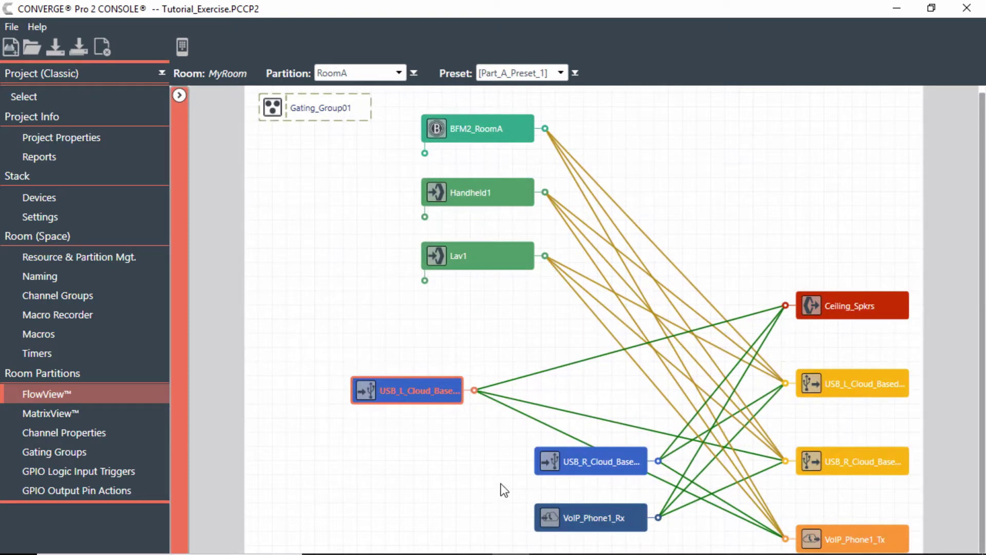
pyautogui.moveTo(543, 461); pyautogui.dragTo(373, 442)
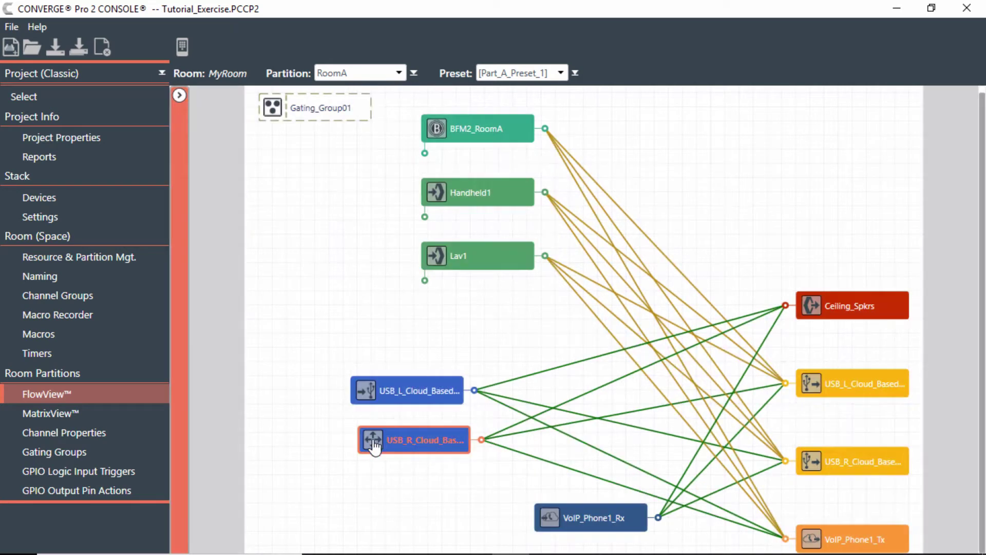
pyautogui.moveTo(560, 523); pyautogui.dragTo(371, 522)
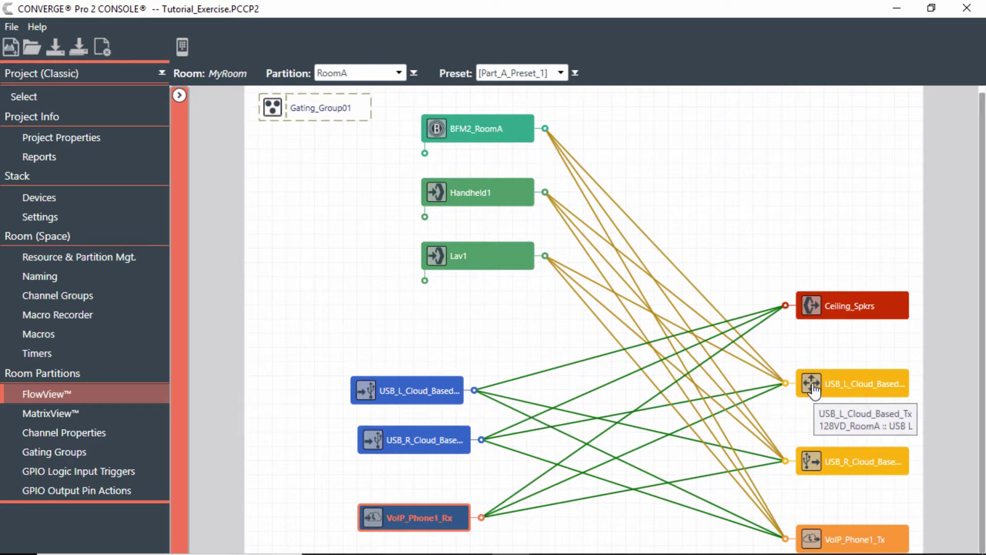
# - Reorder the outputs with USB_L and USB_R Tx on top, VoIP_Phone1_Tx next, and Ceiling_Spkrs last
pyautogui.moveTo(822, 393); pyautogui.dragTo(818, 132)
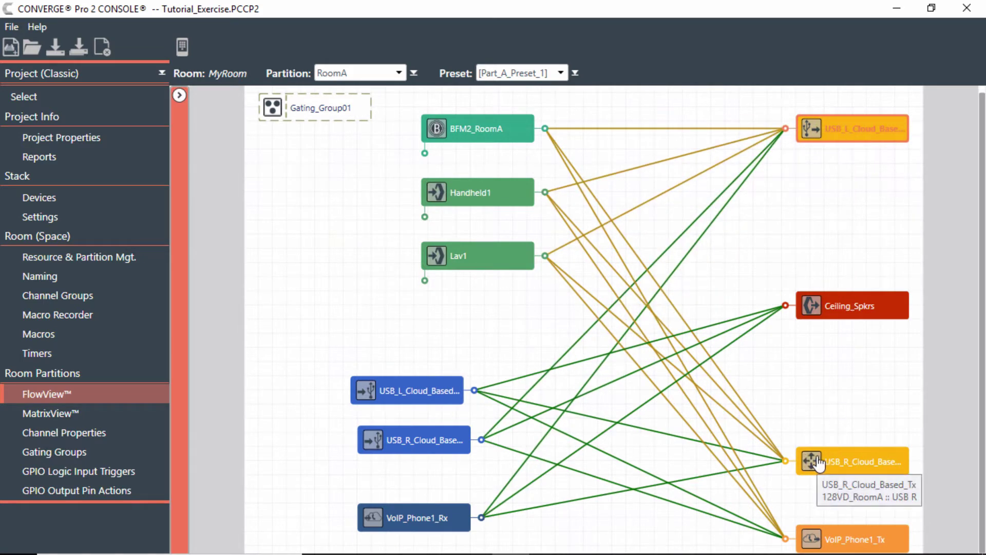
pyautogui.moveTo(823, 461); pyautogui.dragTo(817, 207)
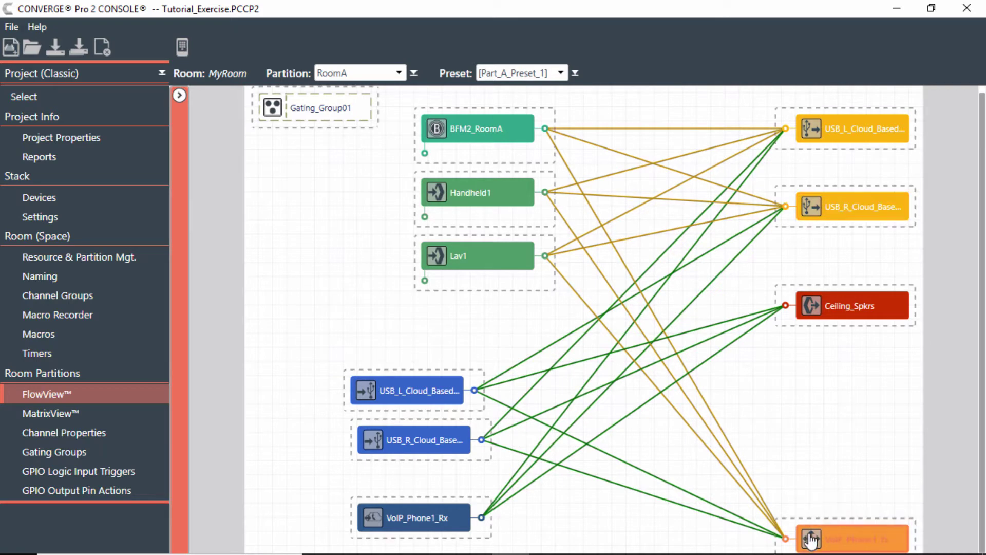
pyautogui.moveTo(810, 541); pyautogui.dragTo(819, 267)
pyautogui.moveTo(806, 319); pyautogui.dragTo(814, 455)
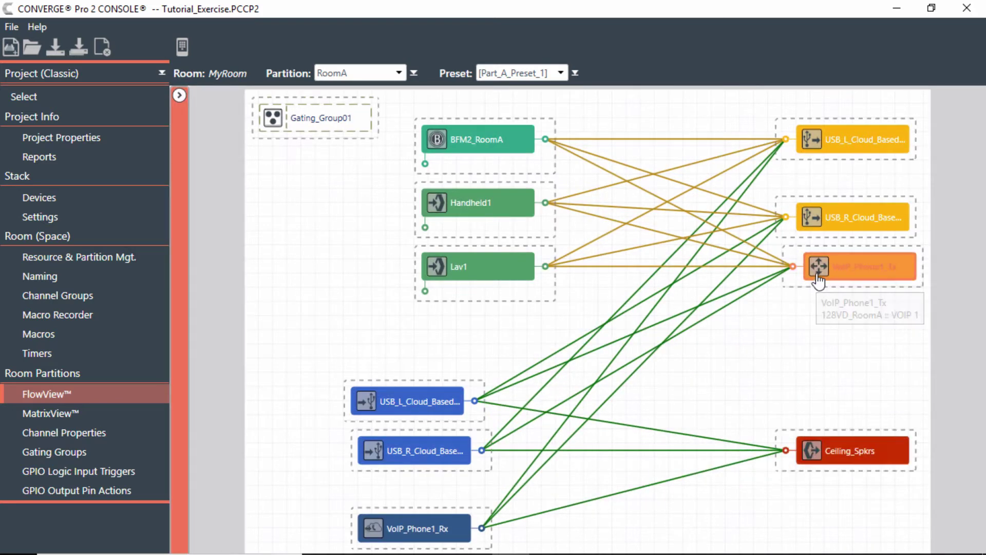
pyautogui.moveTo(817, 277); pyautogui.dragTo(820, 340)
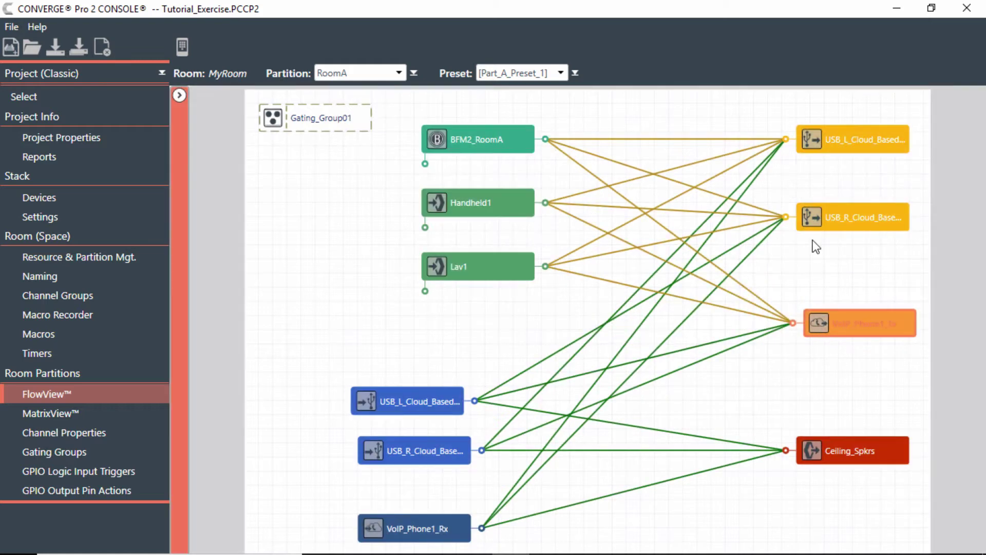
pyautogui.click(811, 229)
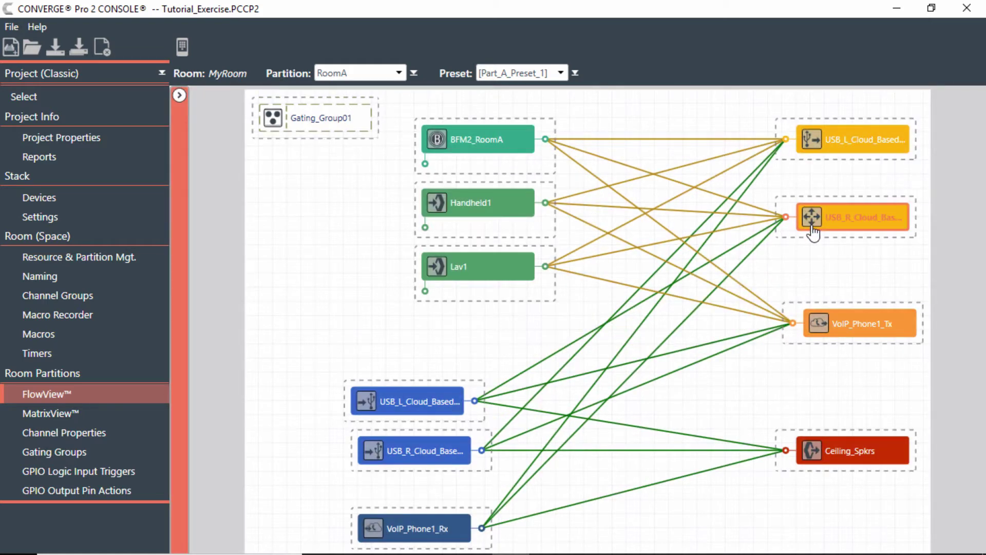
pyautogui.moveTo(814, 232); pyautogui.dragTo(814, 200)
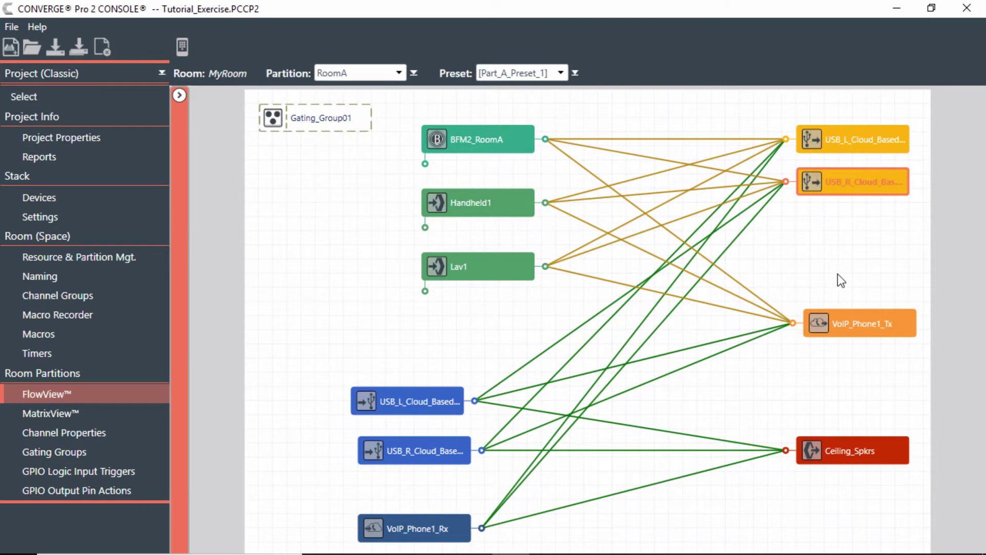
# - Shift BFM2_RoomA, Handheld1 and Lav1 left into one column and lower Ceiling_Spkrs slightly
pyautogui.click(411, 111)
pyautogui.moveTo(411, 112); pyautogui.dragTo(555, 336)
pyautogui.moveTo(434, 140); pyautogui.dragTo(373, 170)
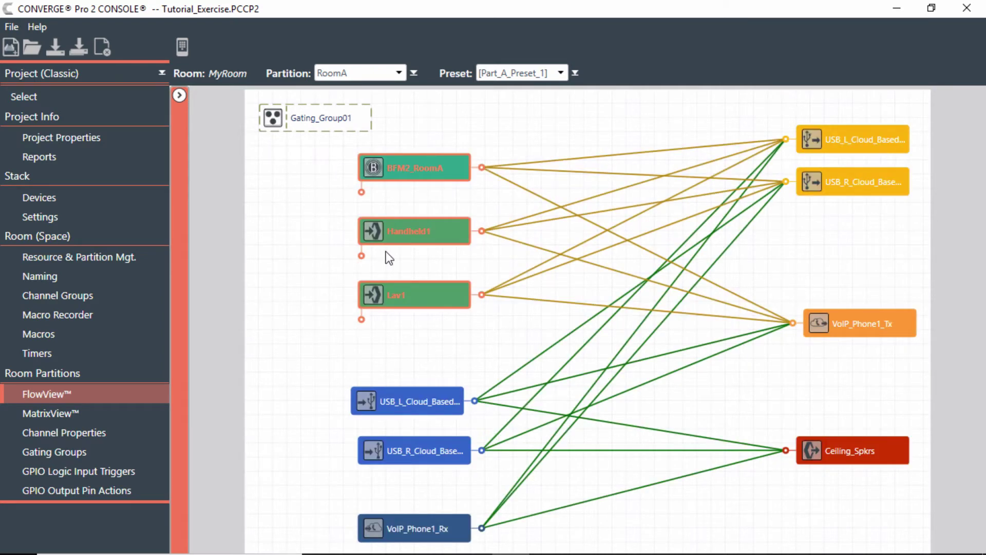
pyautogui.moveTo(812, 465); pyautogui.dragTo(813, 494)
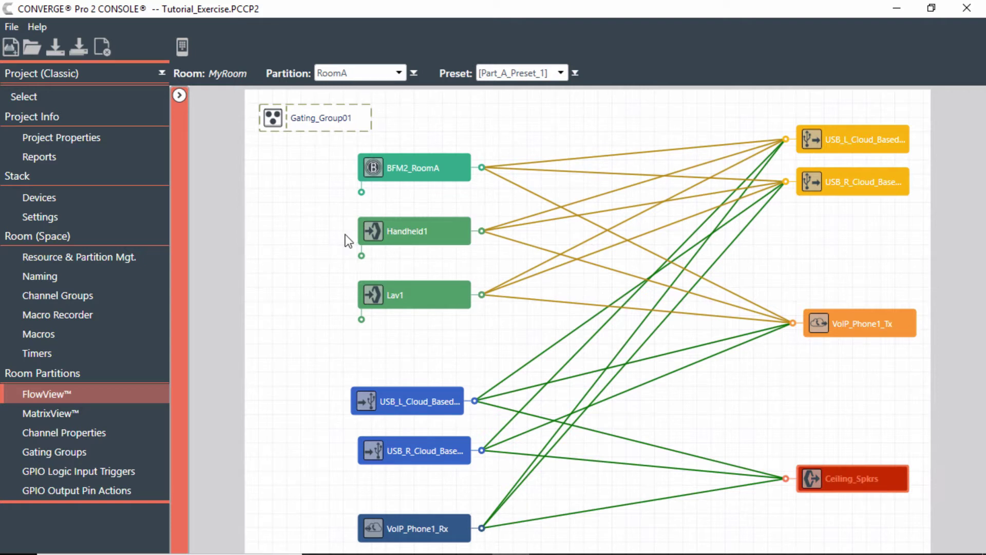
# - Align VoIP_Phone1_Rx flush with the USB receive blocks in the left column
pyautogui.moveTo(379, 237)
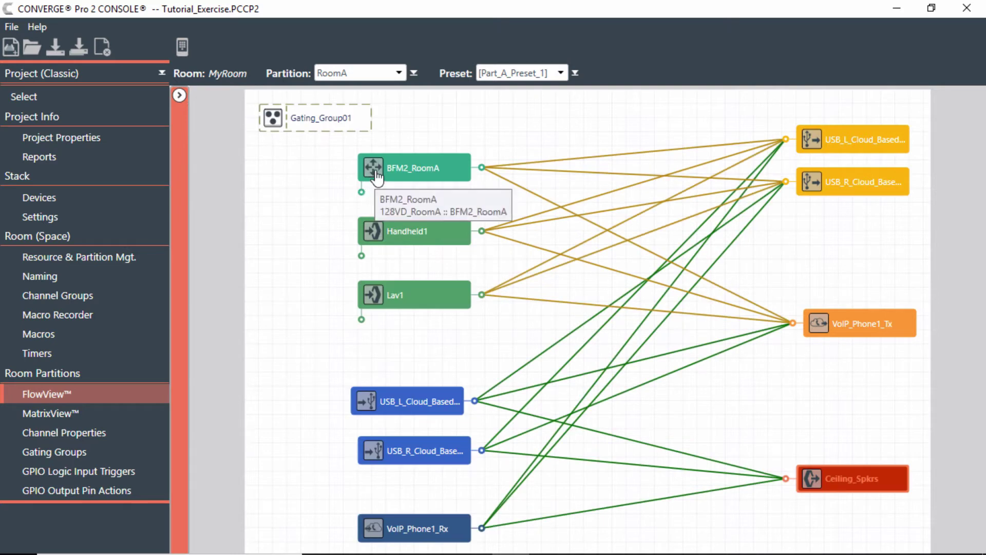
pyautogui.moveTo(378, 177)
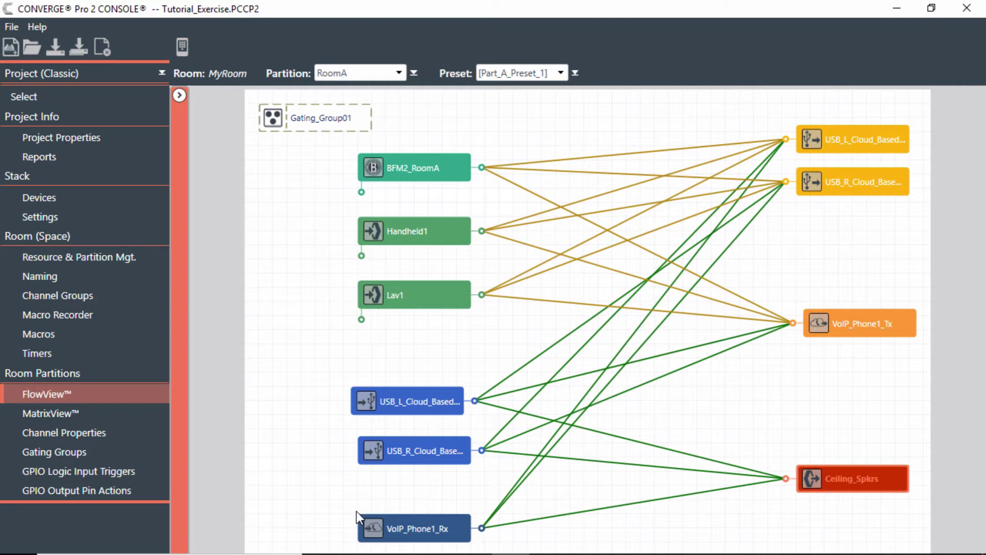
pyautogui.moveTo(374, 532)
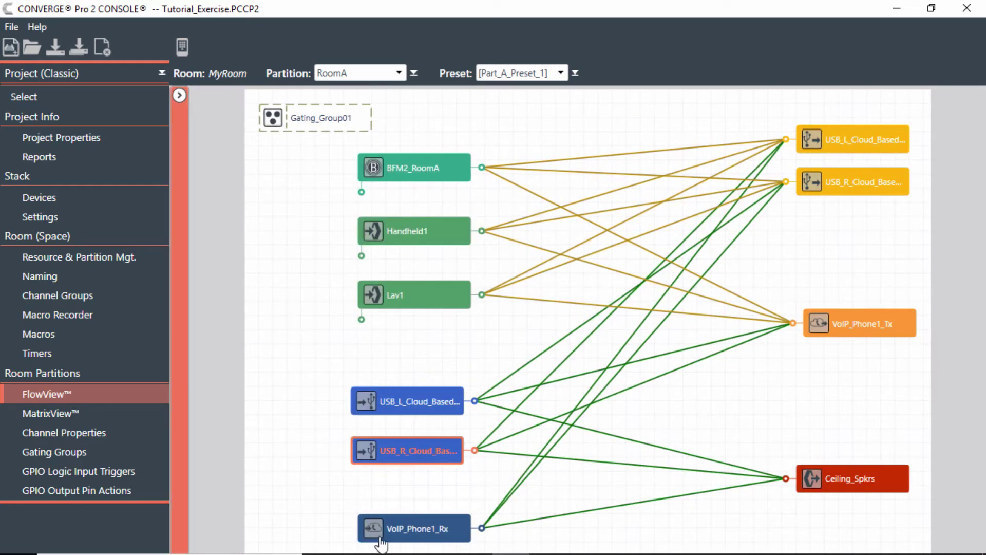
pyautogui.moveTo(377, 534); pyautogui.dragTo(368, 523)
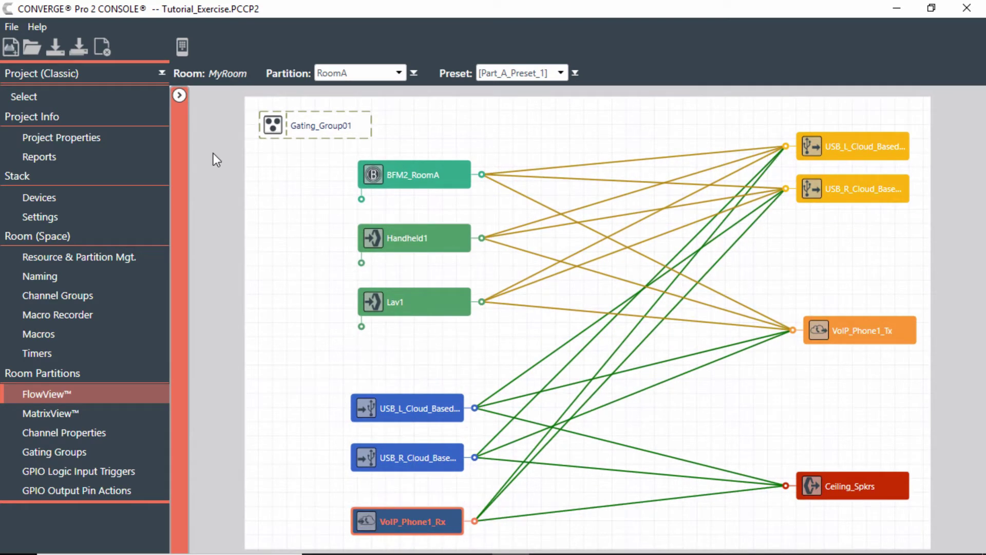
# - Use Fit To Page in the Mini-Map panel to fit the whole diagram at 81% zoom
pyautogui.click(180, 98)
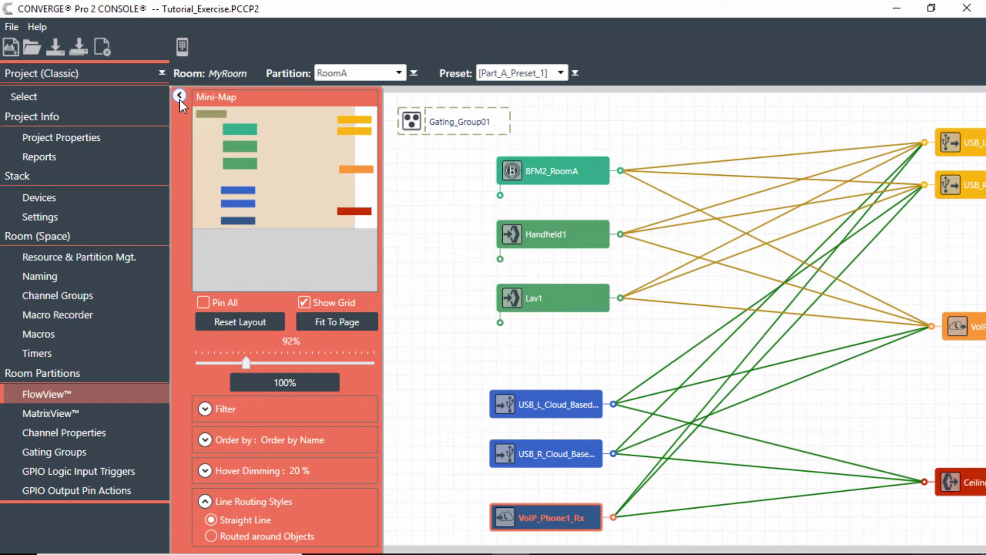
pyautogui.moveTo(266, 152); pyautogui.dragTo(250, 166)
pyautogui.moveTo(244, 364)
pyautogui.mouseDown()
pyautogui.moveTo(228, 366)
pyautogui.moveTo(258, 362)
pyautogui.mouseUp()
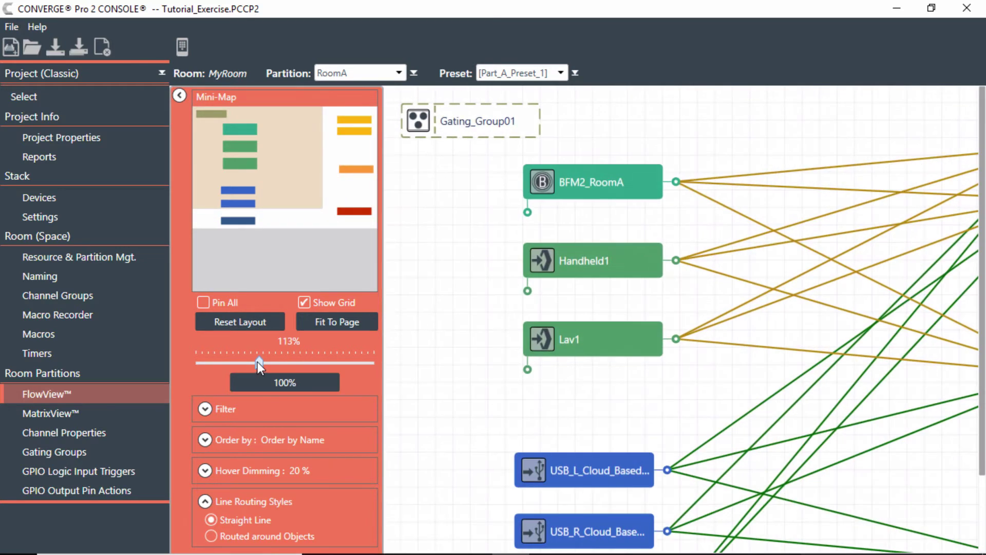
pyautogui.click(347, 320)
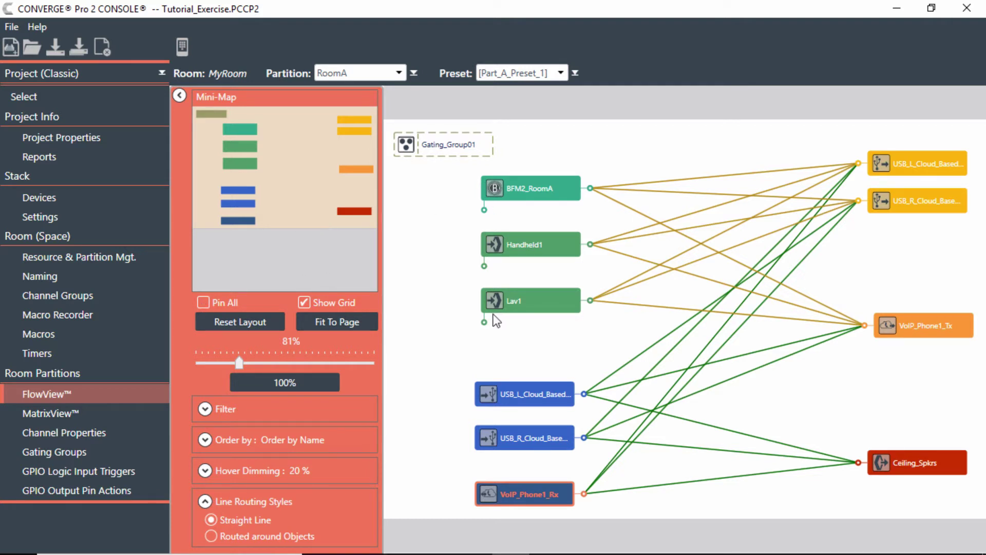
pyautogui.moveTo(491, 262)
# - Expand and collapse the Filter and Order by option sections
pyautogui.click(205, 410)
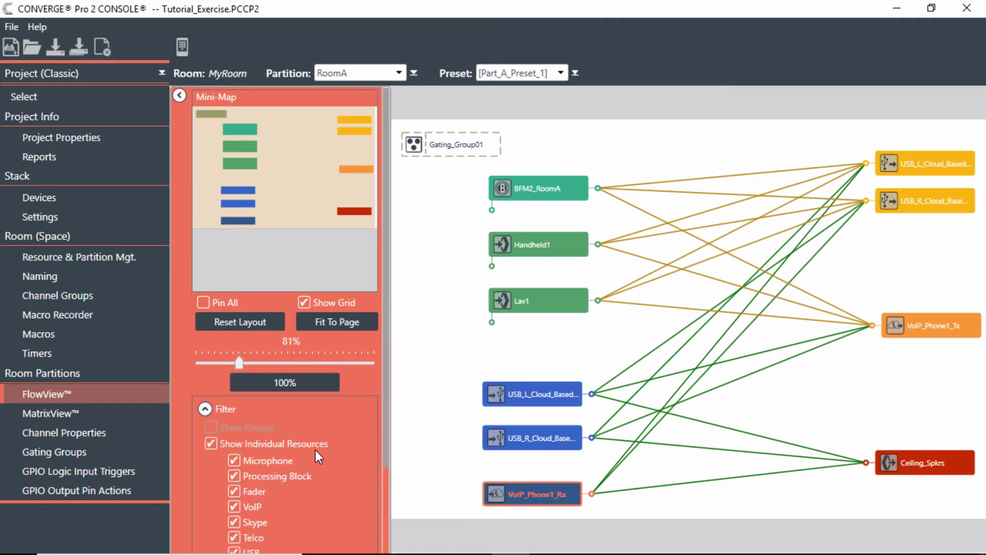
pyautogui.scroll(-6, 318, 456)
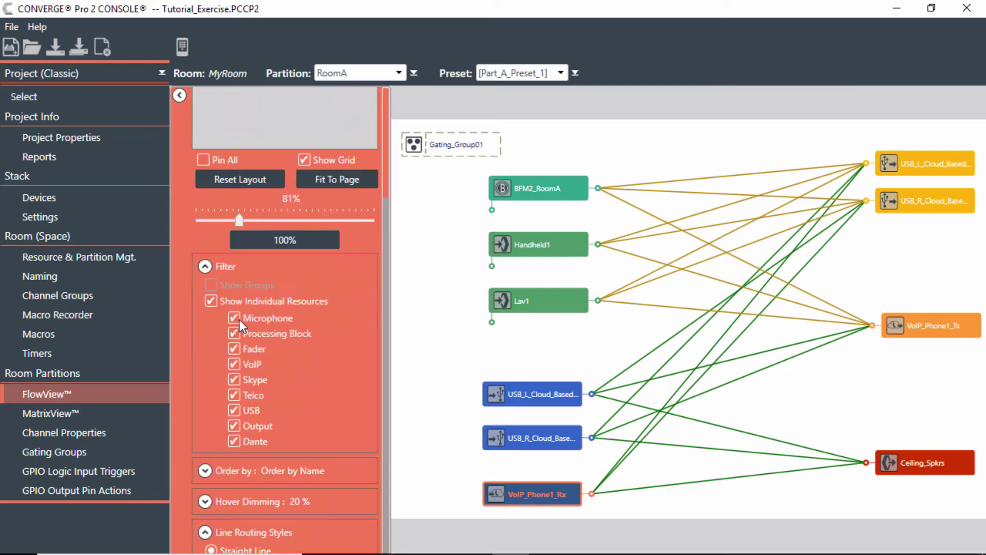
pyautogui.click(205, 268)
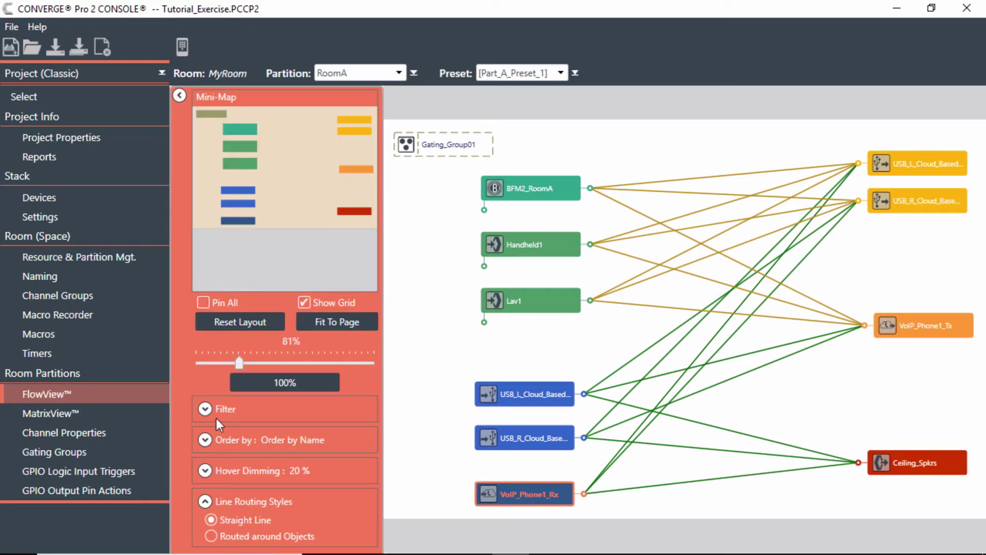
pyautogui.click(207, 439)
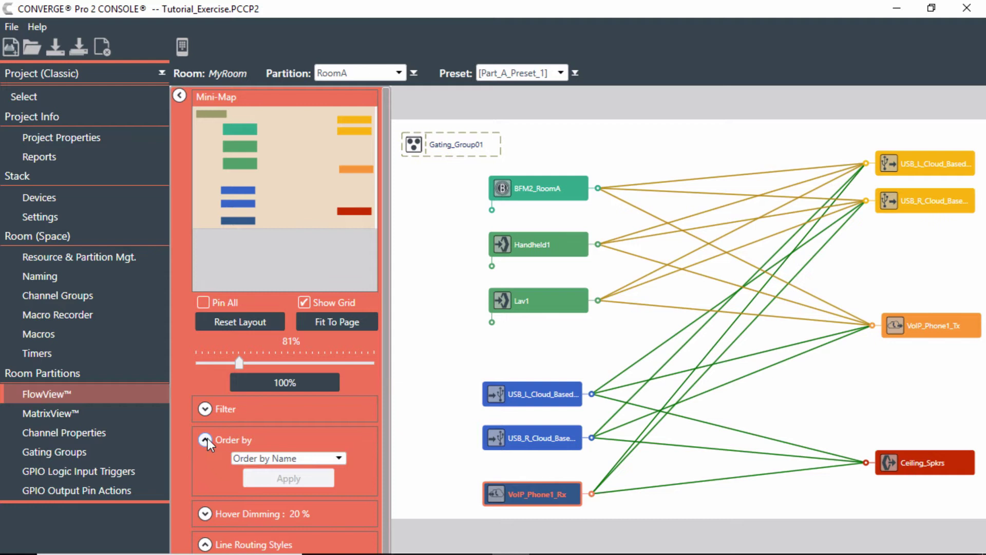
pyautogui.click(206, 439)
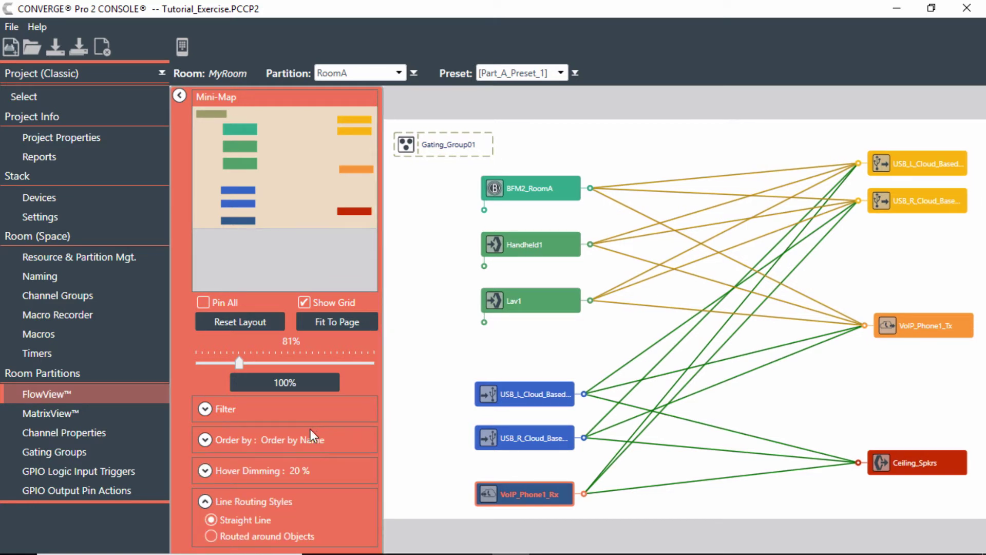
# - Set Hover Dimming to 0%, then return it to 20%
pyautogui.click(205, 470)
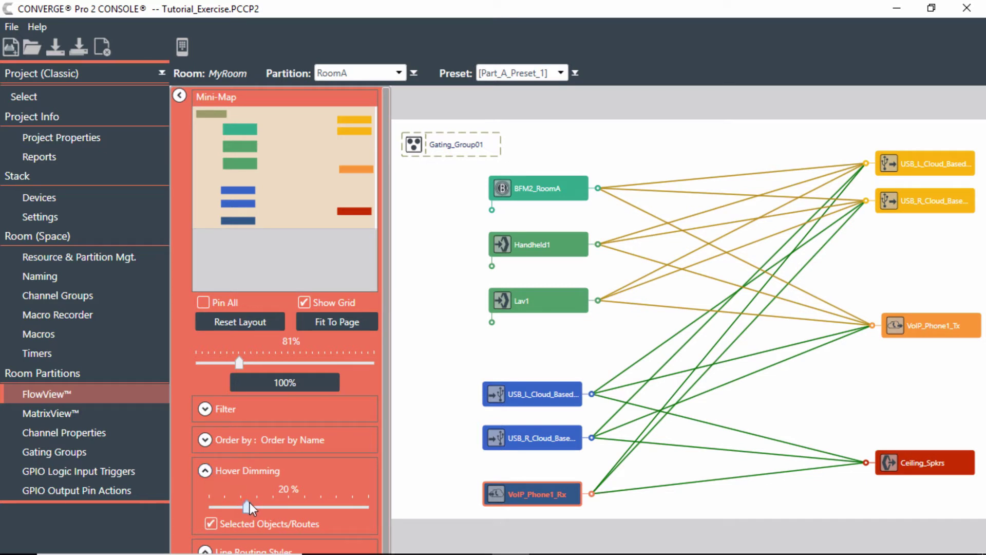
pyautogui.moveTo(255, 509); pyautogui.dragTo(210, 513)
pyautogui.moveTo(503, 248)
pyautogui.moveTo(231, 505); pyautogui.dragTo(240, 506)
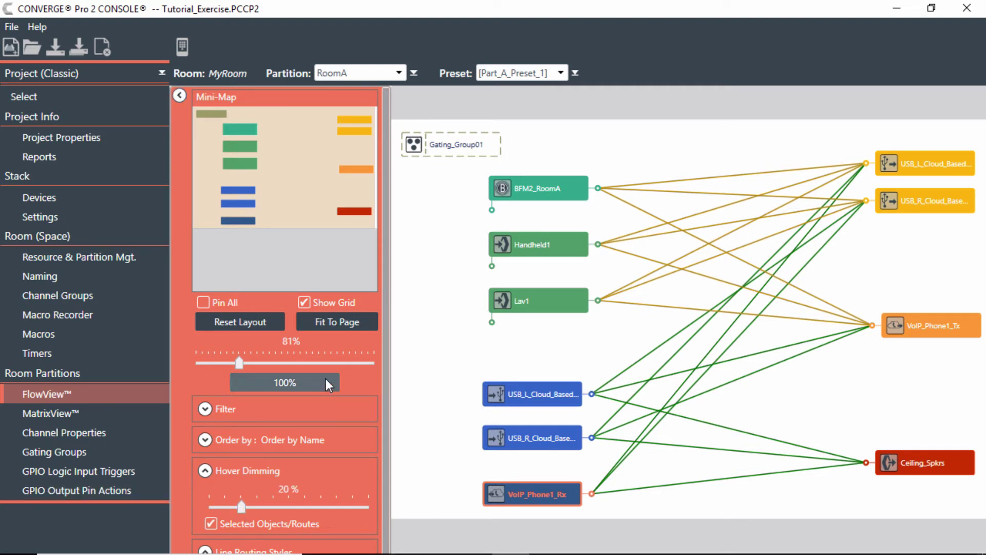
# - Set Line Routing Styles to Routed around Objects and hide the options panel
pyautogui.click(205, 470)
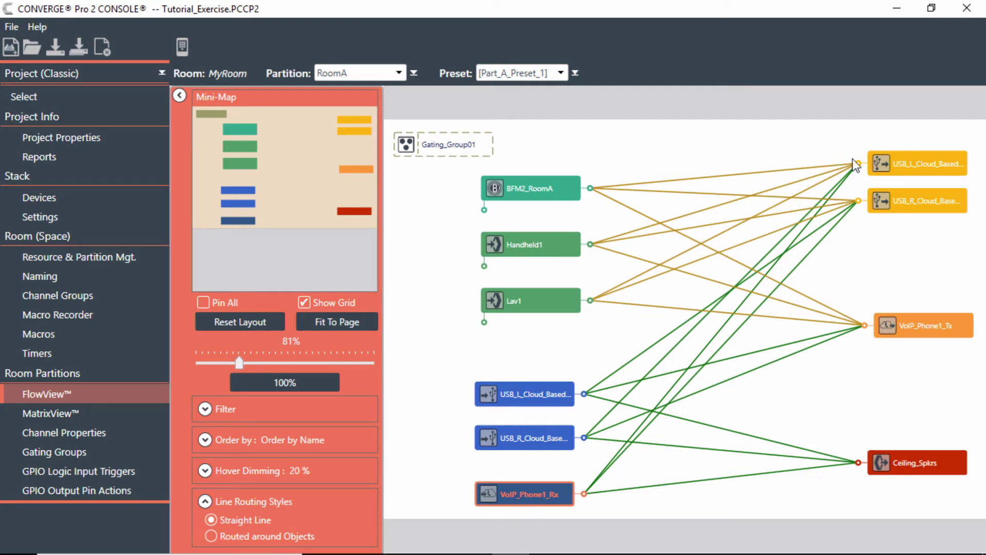
pyautogui.click(212, 538)
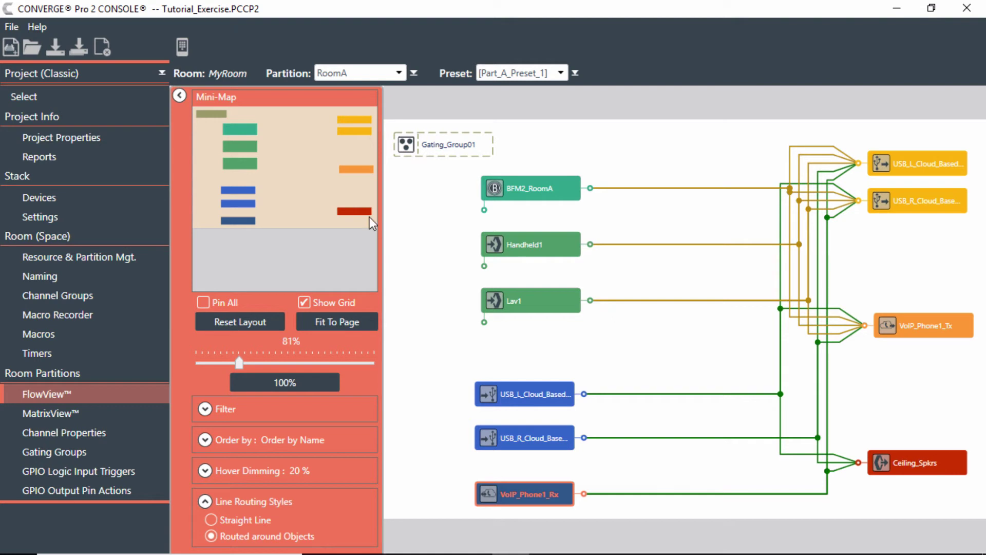
pyautogui.click(180, 97)
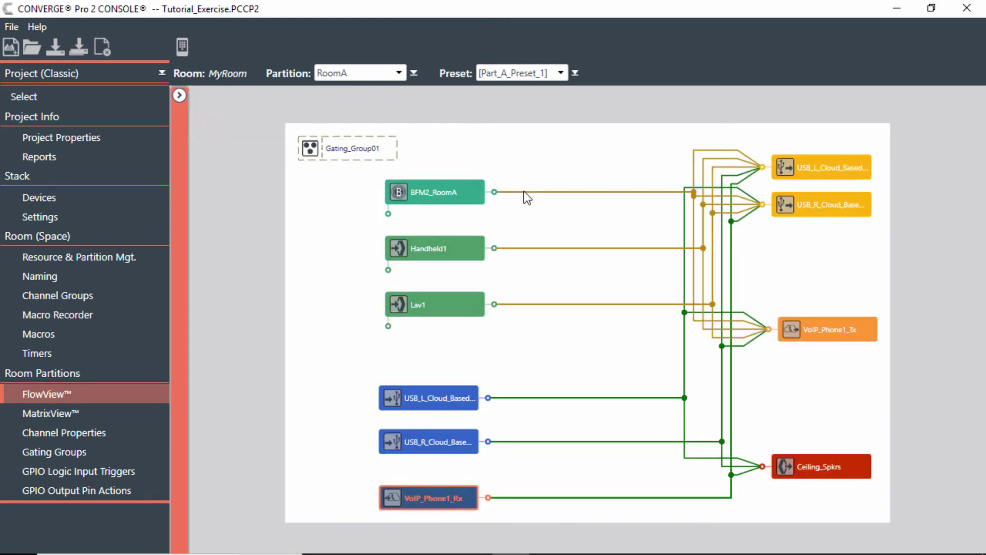
# - Delete all of Handheld1's routes using Route > Unroute, confirming with Yes
pyautogui.click(557, 193)
pyautogui.moveTo(548, 250)
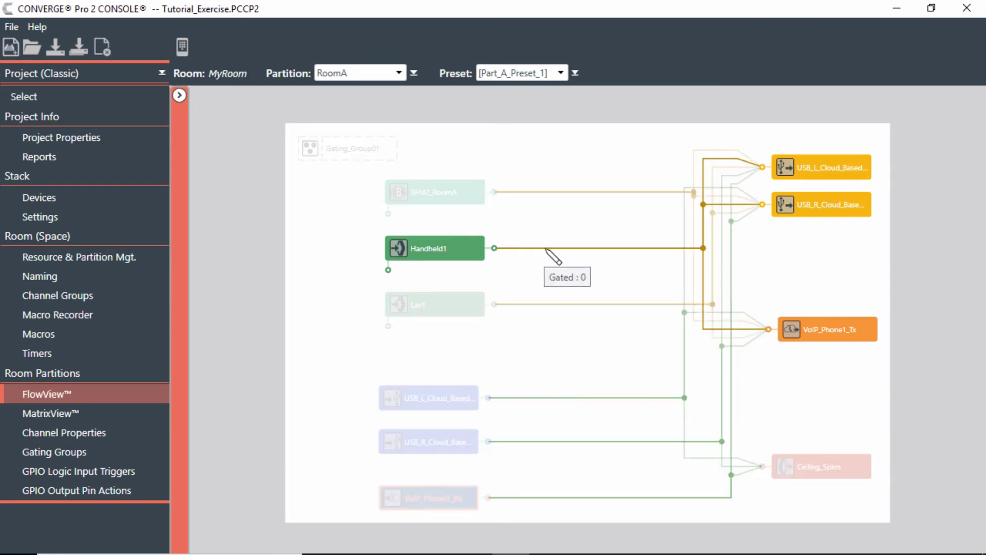
pyautogui.rightClick(546, 251)
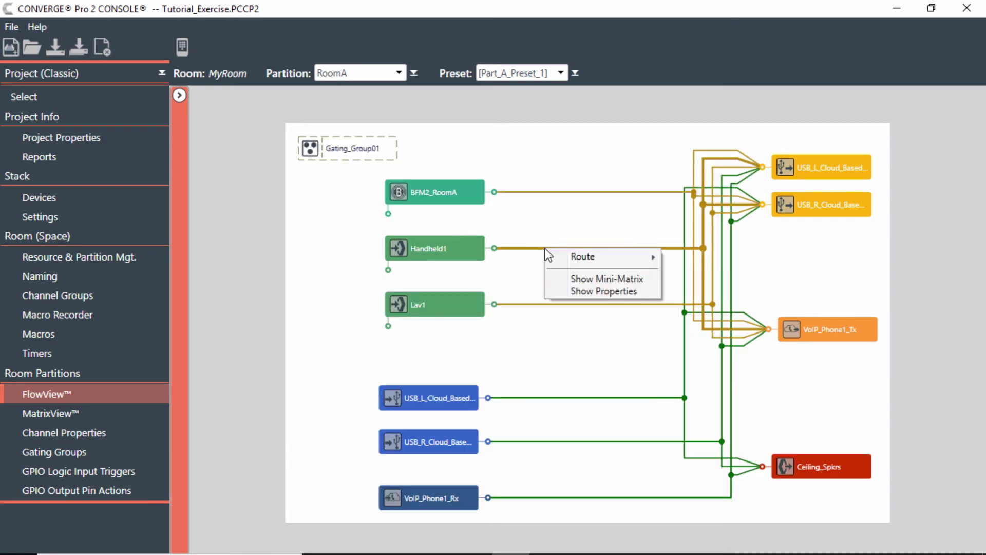
pyautogui.moveTo(577, 256)
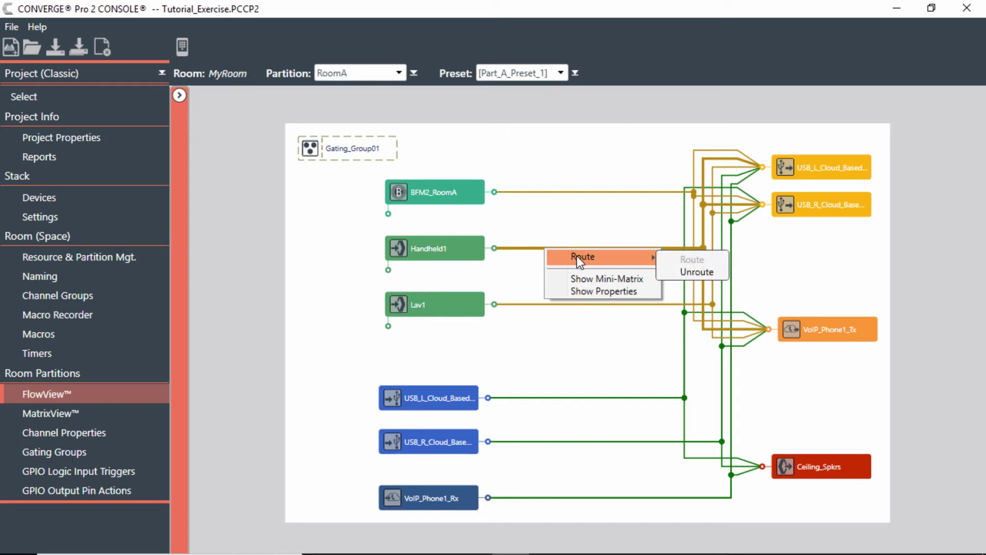
pyautogui.click(689, 271)
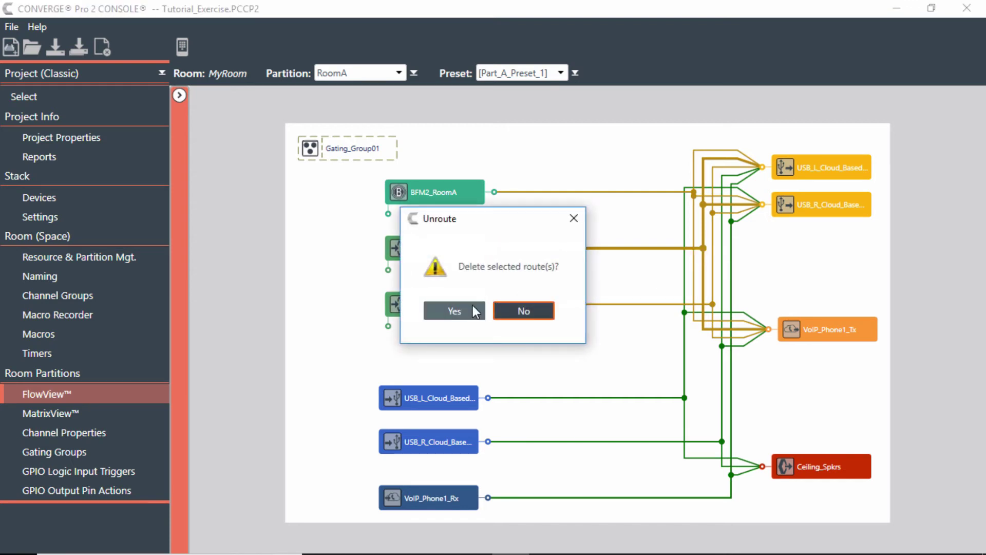
pyautogui.click(468, 310)
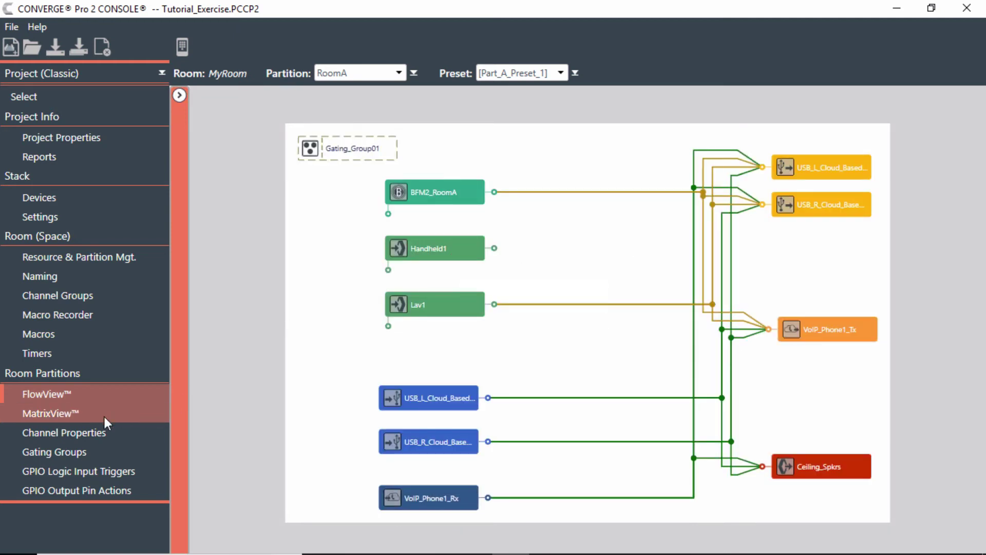
# - Switch to MatrixView™ to see Handheld1's row with no crosspoints
pyautogui.click(55, 414)
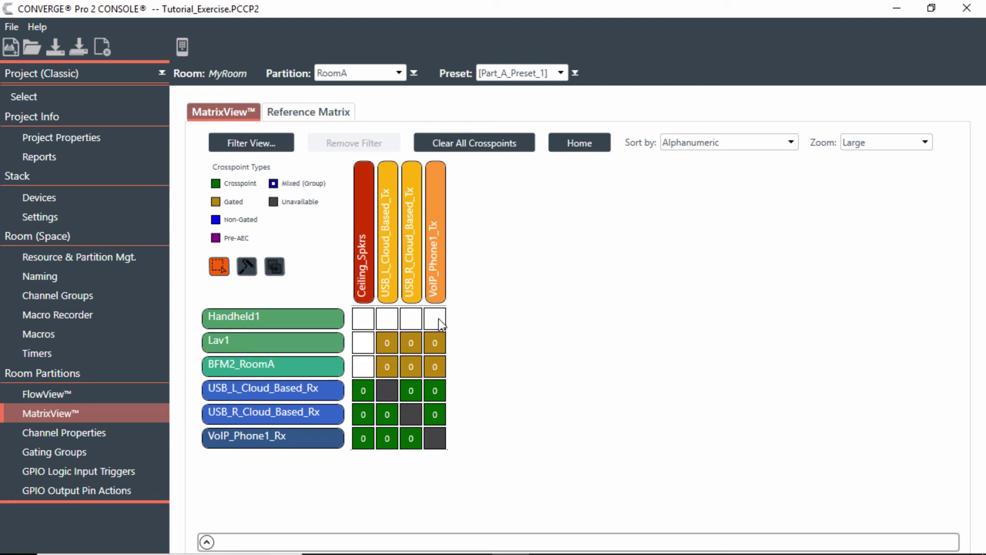
# - Back in FlowView™, route Handheld1 to USB_L and USB_R cloud Tx and VoIP_Phone1_Tx
pyautogui.click(72, 393)
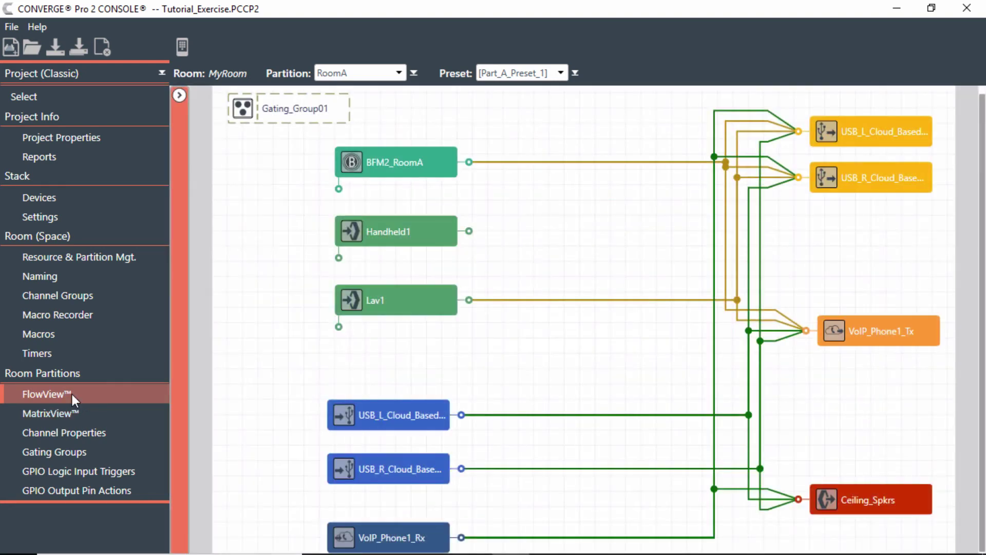
pyautogui.click(468, 230)
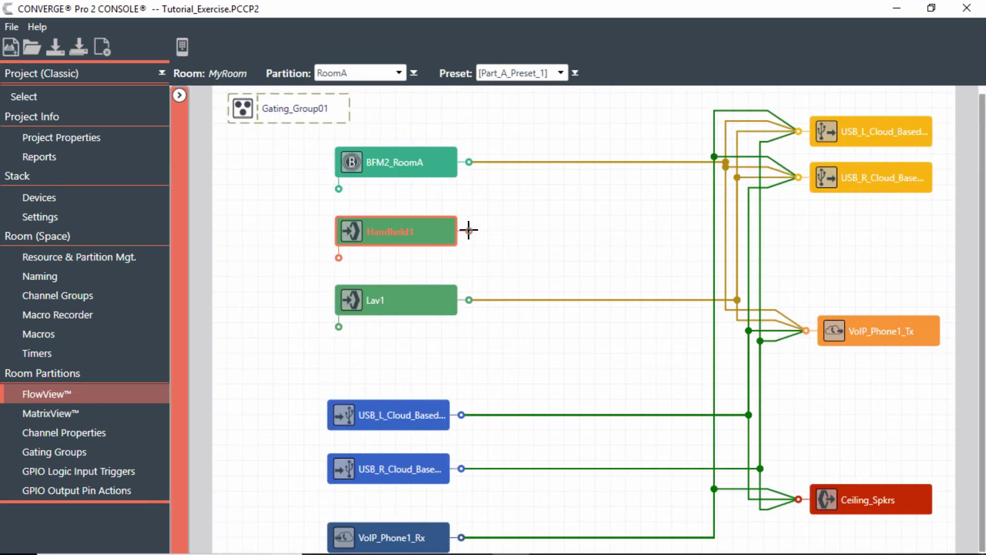
pyautogui.moveTo(469, 230); pyautogui.dragTo(799, 133)
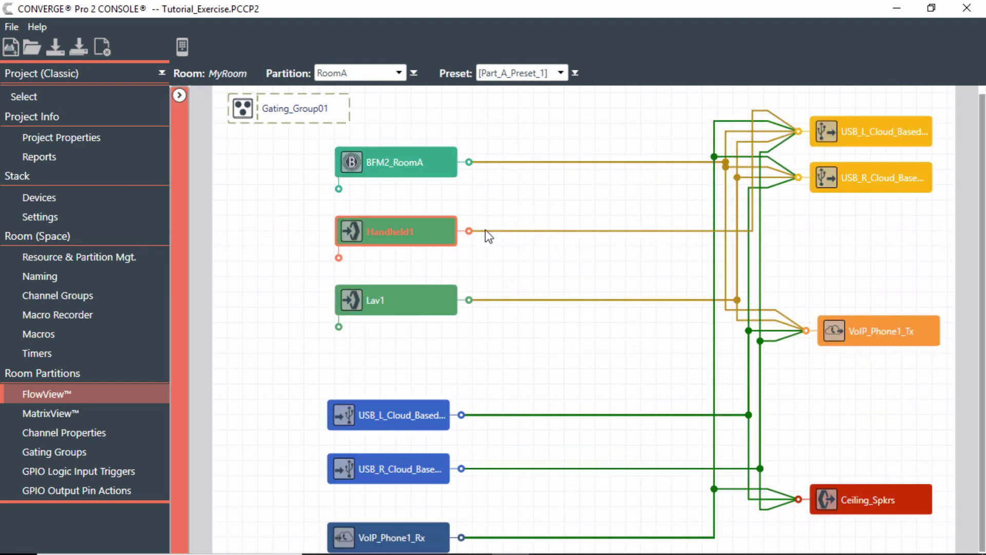
pyautogui.moveTo(469, 230); pyautogui.dragTo(799, 176)
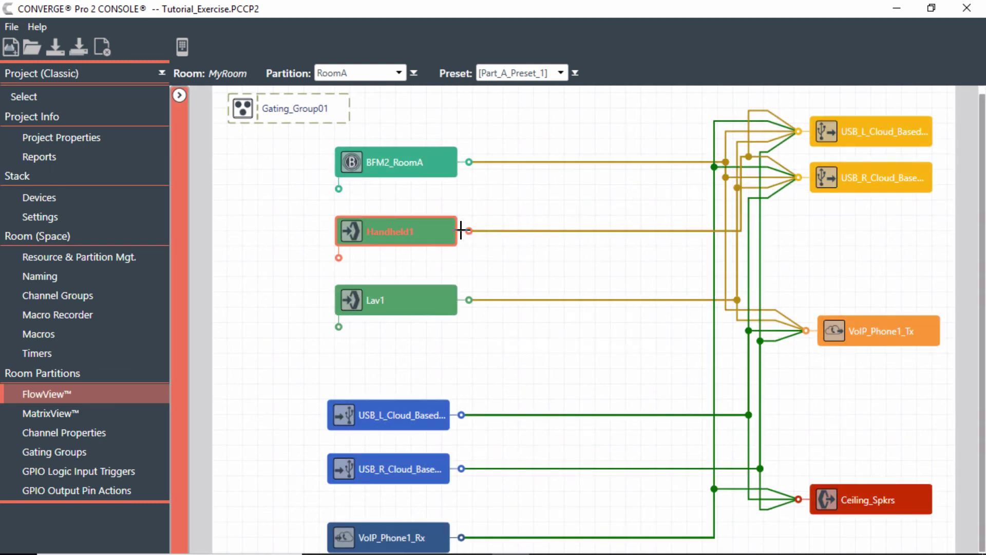
pyautogui.moveTo(469, 230); pyautogui.dragTo(806, 332)
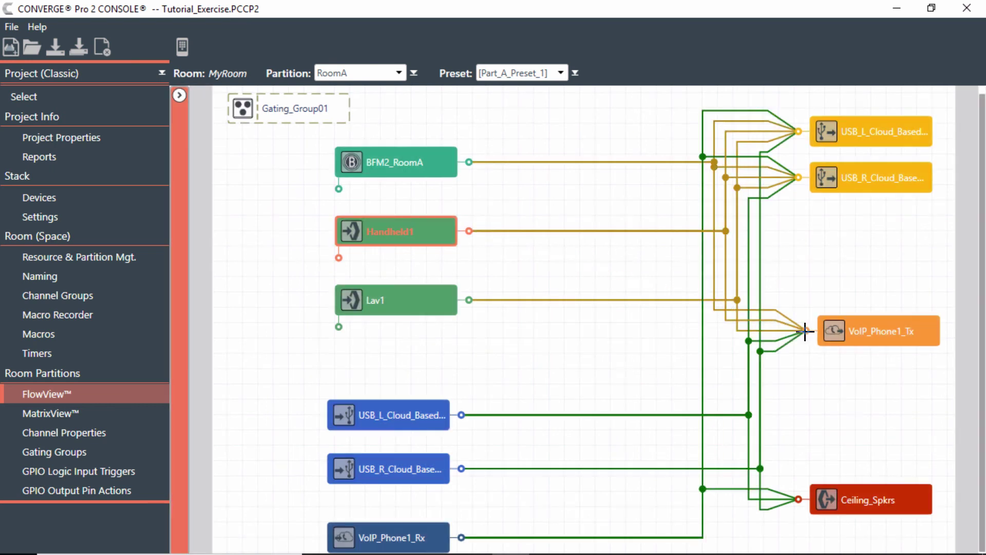